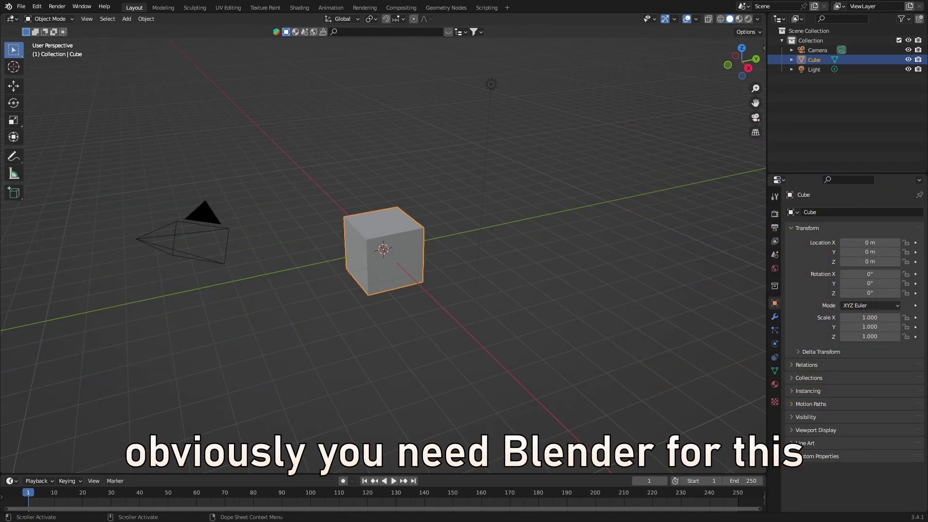
# Flatten the default cube to a Z scale of about 0.17 and widen it horizontally to about 6.6 as a floor slab.
pyautogui.moveTo(368, 310); pyautogui.dragTo(169, 184, button='middle')
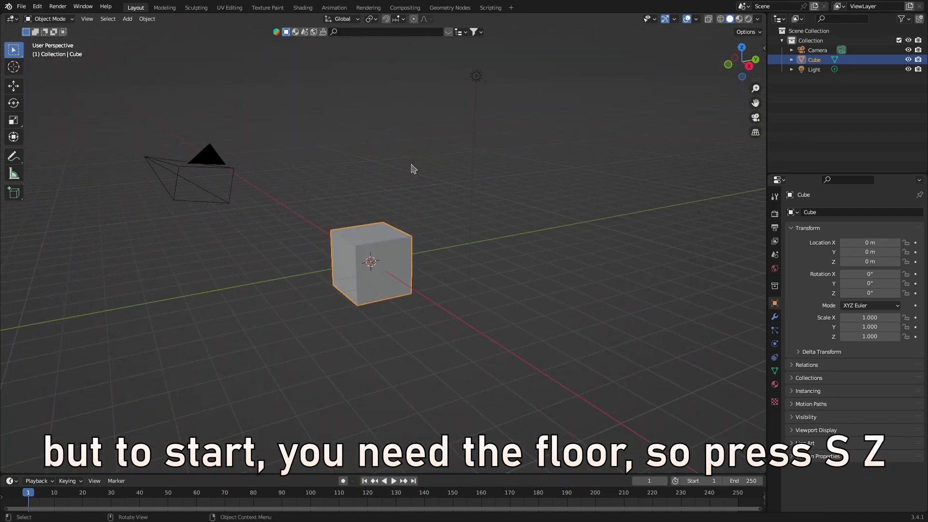
pyautogui.moveTo(413, 168); pyautogui.dragTo(465, 213, button='middle')
pyautogui.press('s')
pyautogui.press('z')
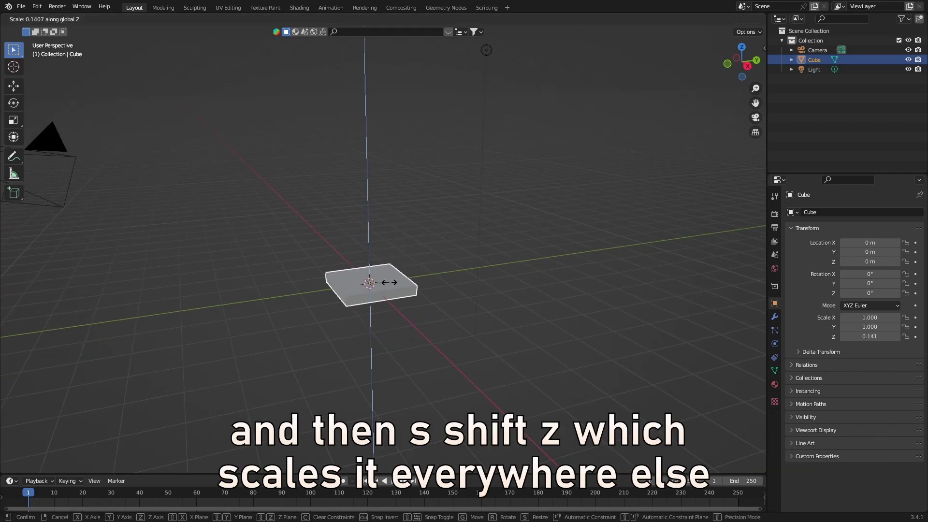
pyautogui.click(381, 285)
pyautogui.press('s')
pyautogui.hotkey('shift', 'z')
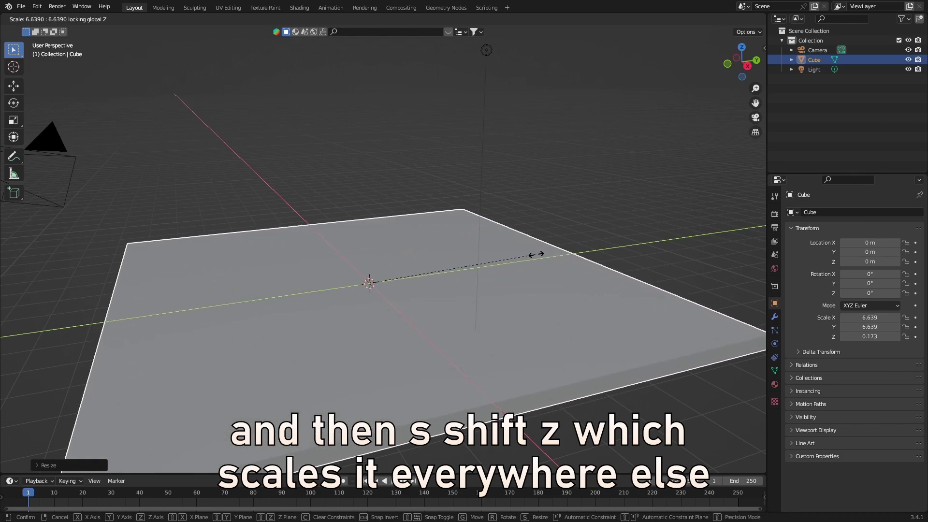
pyautogui.click(571, 254)
# Add a text object at the centre of the floor.
pyautogui.click(127, 19)
pyautogui.moveTo(130, 32)
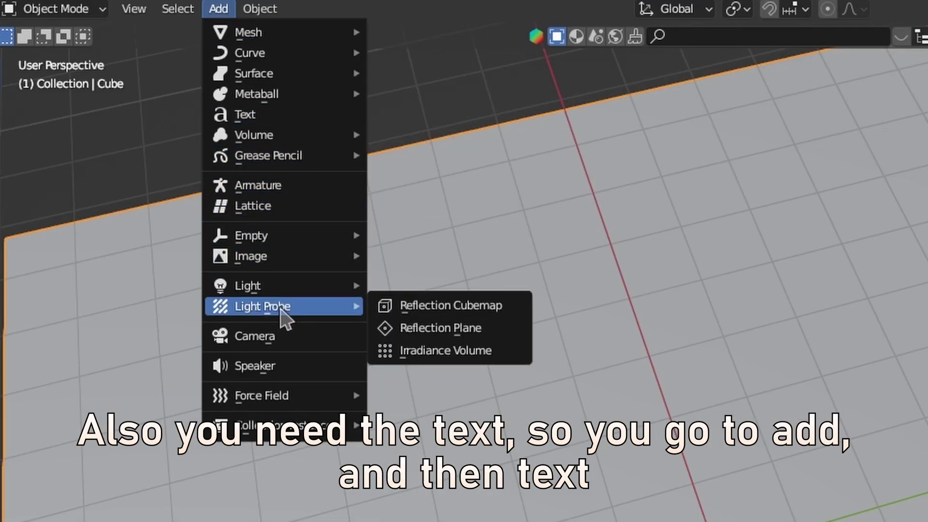
pyautogui.click(259, 119)
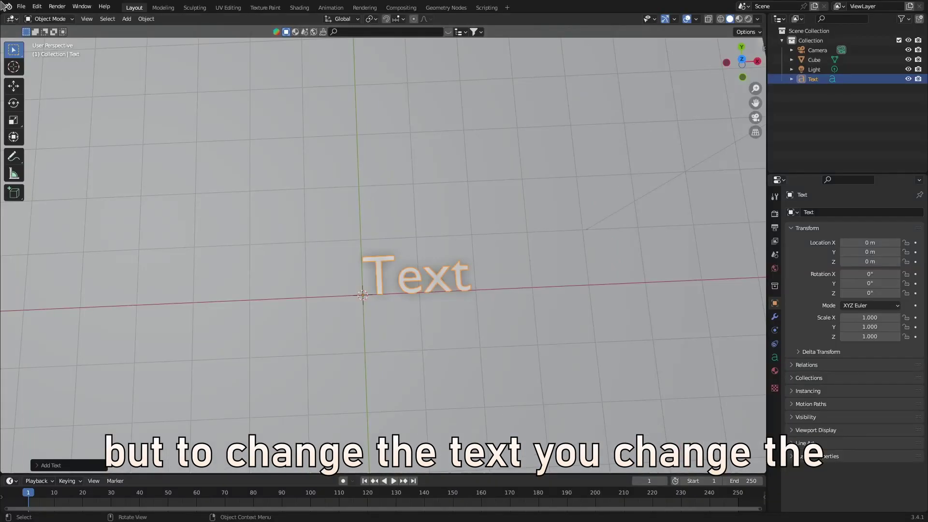
# Replace the default text with "top text" and "bottom text" on two lines in Edit Mode, then return to Object Mode.
pyautogui.click(48, 19)
pyautogui.click(46, 39)
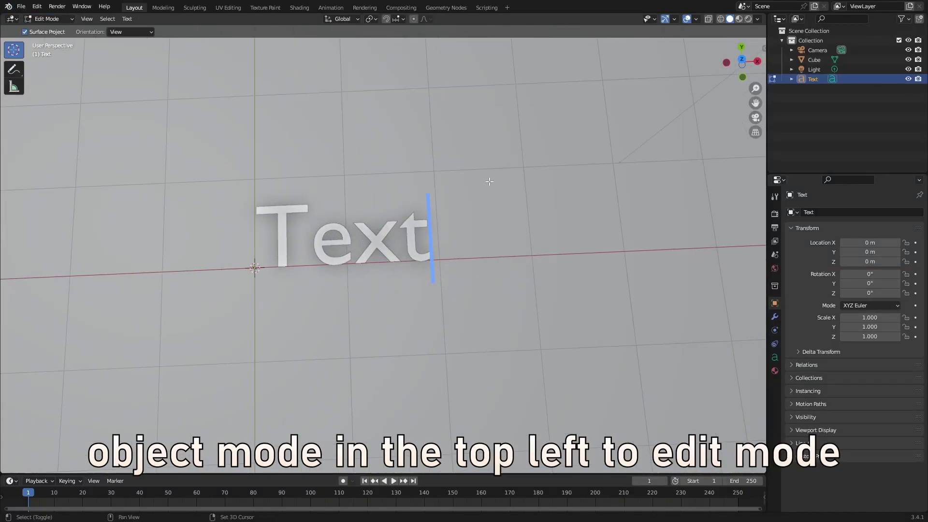
pyautogui.moveTo(490, 182); pyautogui.dragTo(510, 200, button='middle')
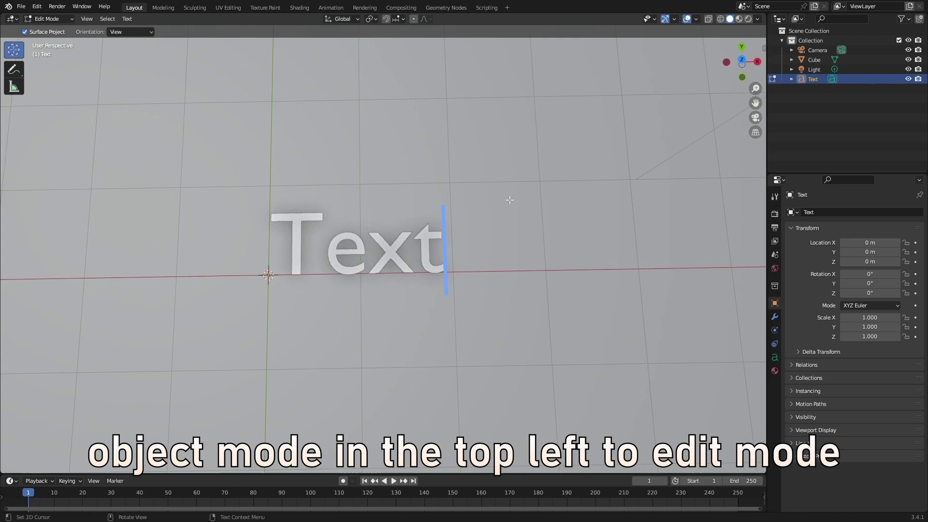
pyautogui.press('BackSpace')
pyautogui.press('BackSpace')
pyautogui.press('BackSpace')
pyautogui.press('BackSpace')
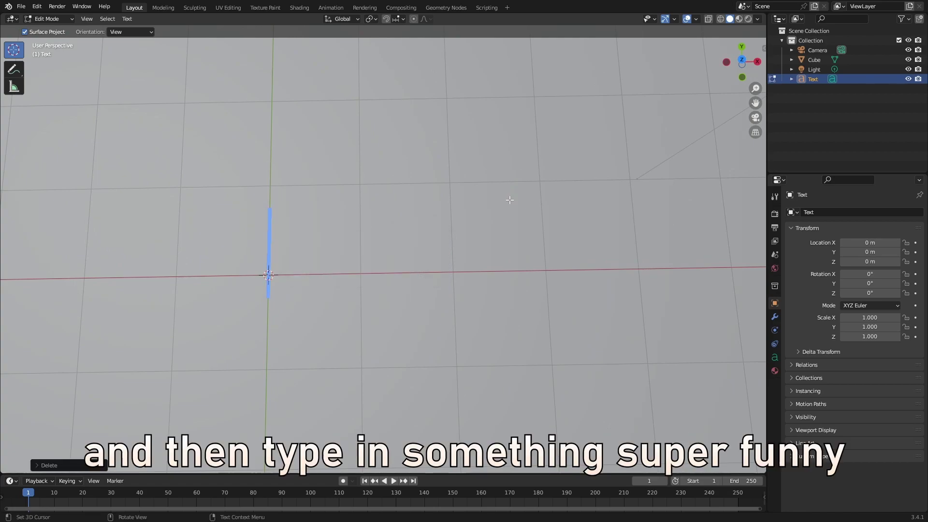
pyautogui.write('top tex')
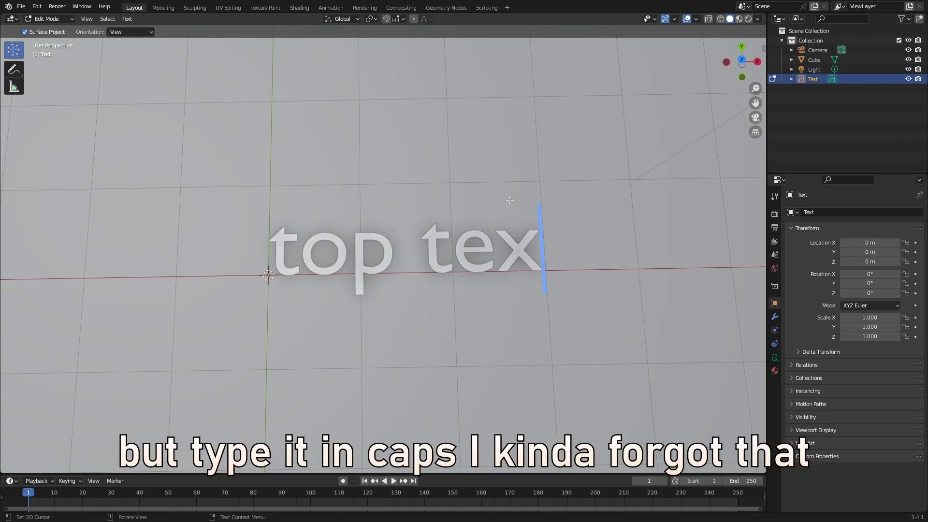
pyautogui.write('bottom text')
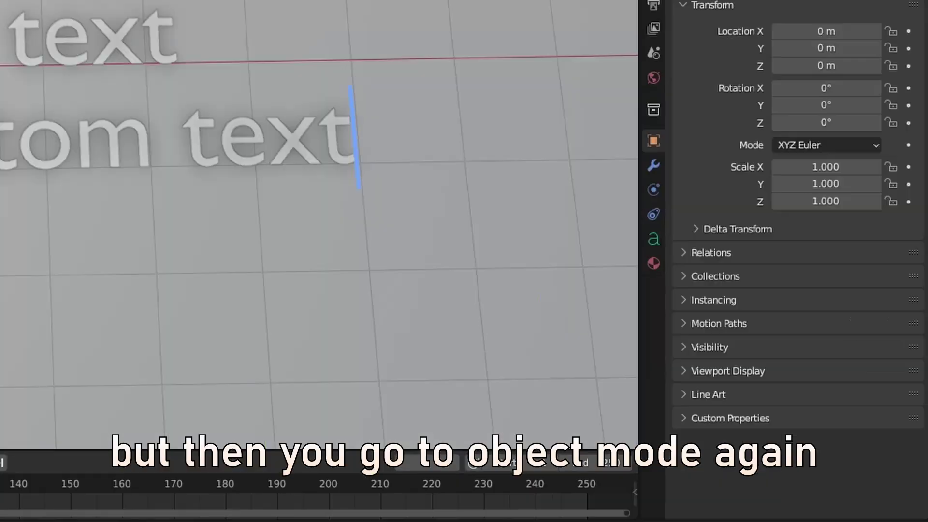
pyautogui.press('Tab')
# Load Impact Regular from the Windows fonts folder as the text's regular font.
pyautogui.click(653, 238)
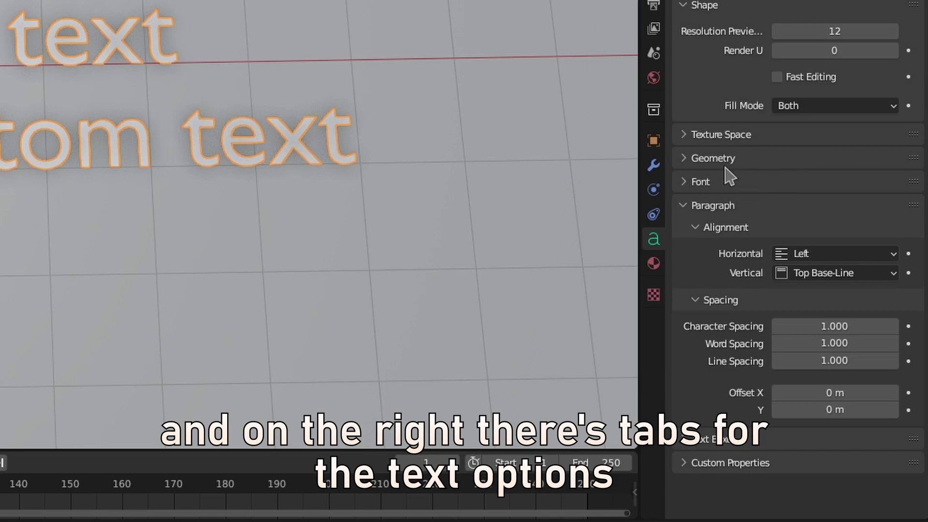
pyautogui.click(732, 182)
pyautogui.click(886, 208)
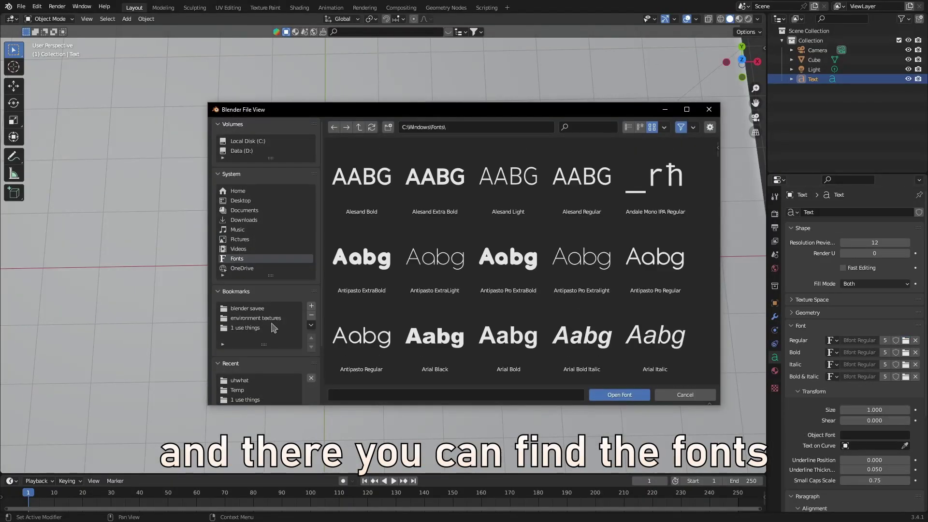
pyautogui.scroll(-5, 469, 265)
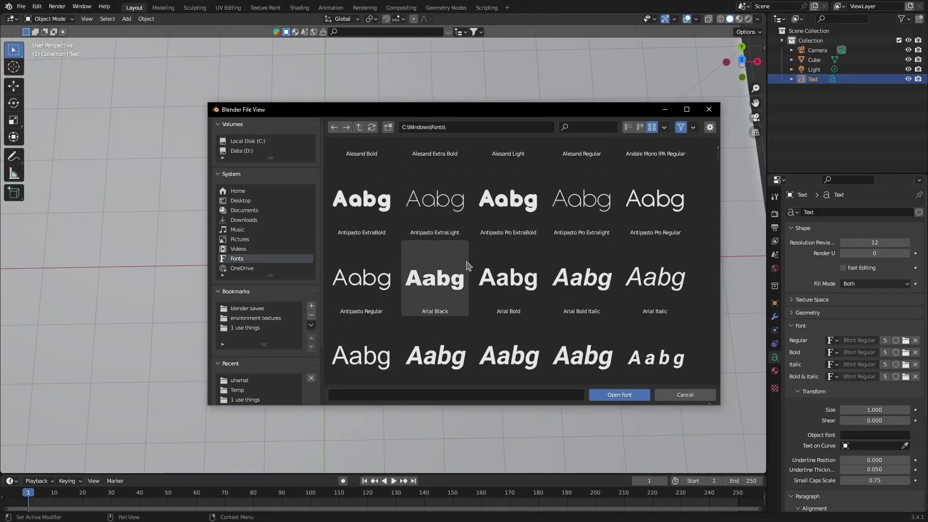
pyautogui.scroll(-10, 467, 265)
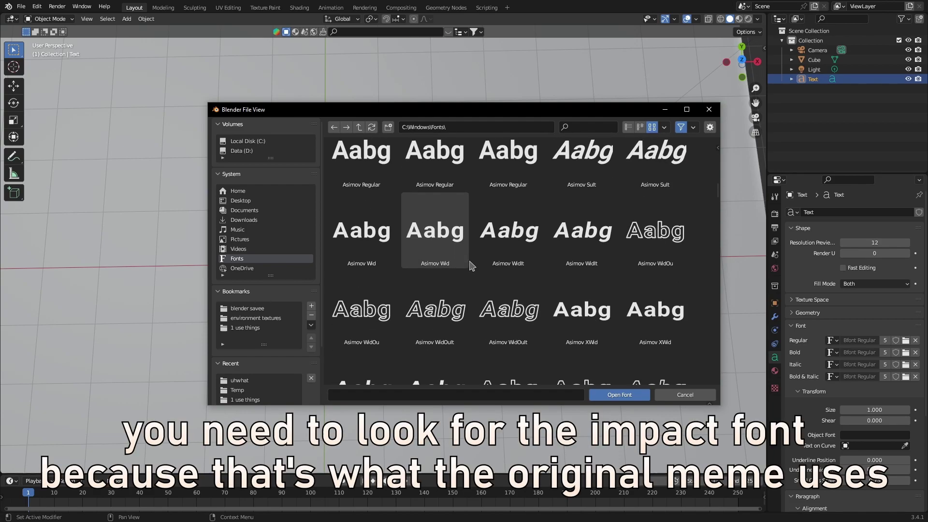
pyautogui.scroll(-15, 472, 266)
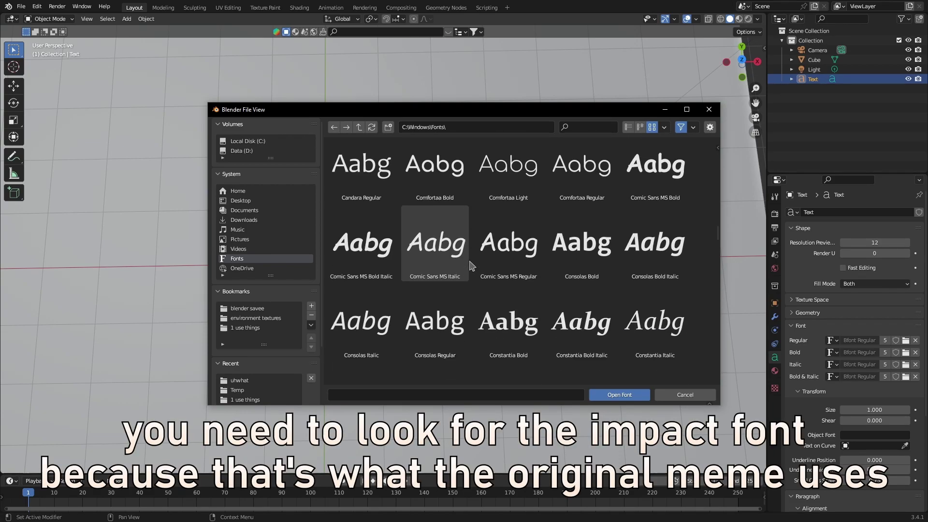
pyautogui.scroll(-15, 472, 266)
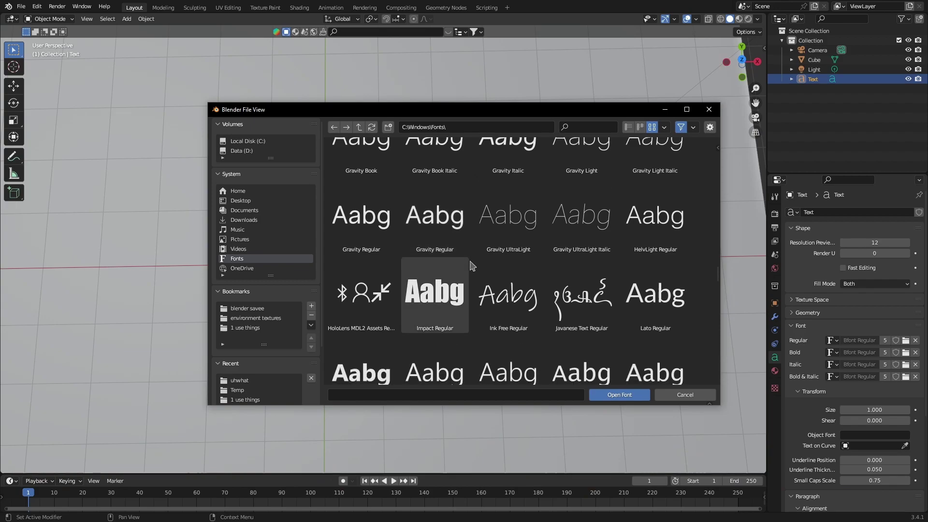
pyautogui.doubleClick(453, 273)
# Centre the text horizontally and tighten its spacing to 0.690 for words and 0.700 for lines.
pyautogui.scroll(3, 475, 299)
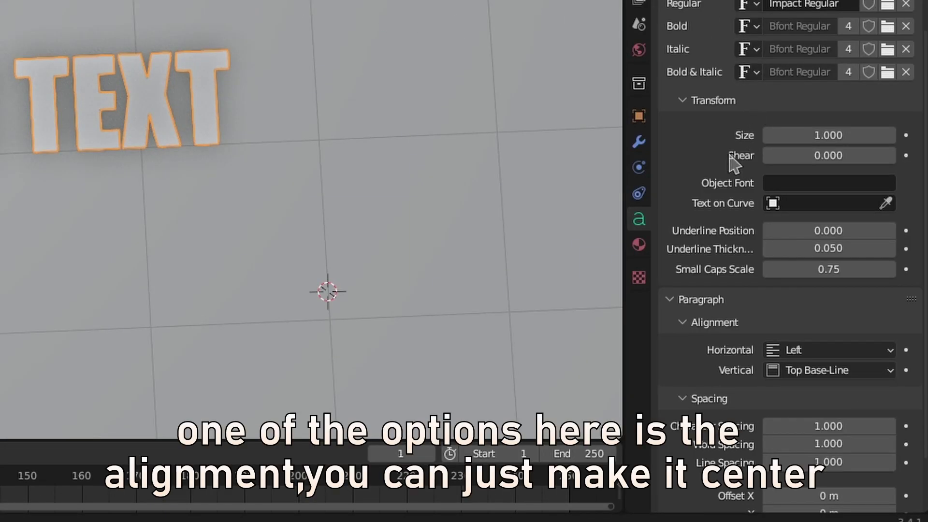
pyautogui.click(798, 353)
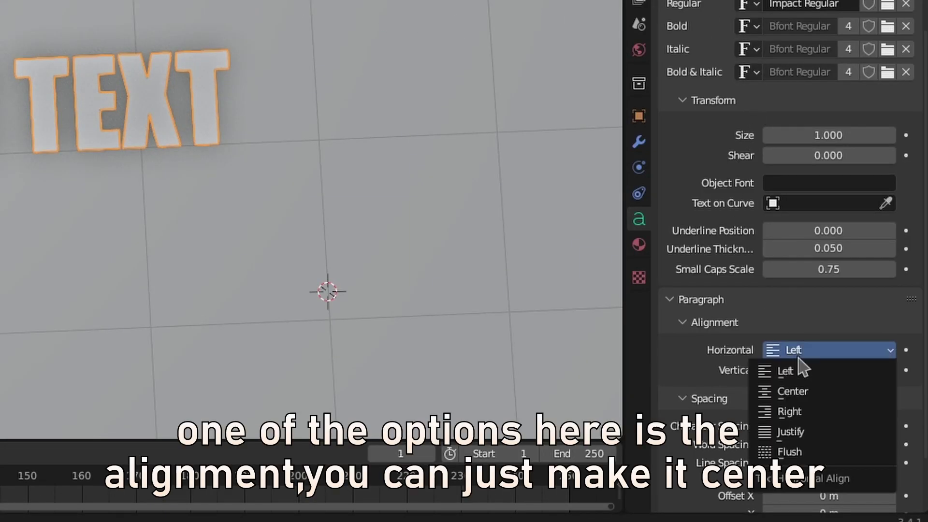
pyautogui.click(806, 392)
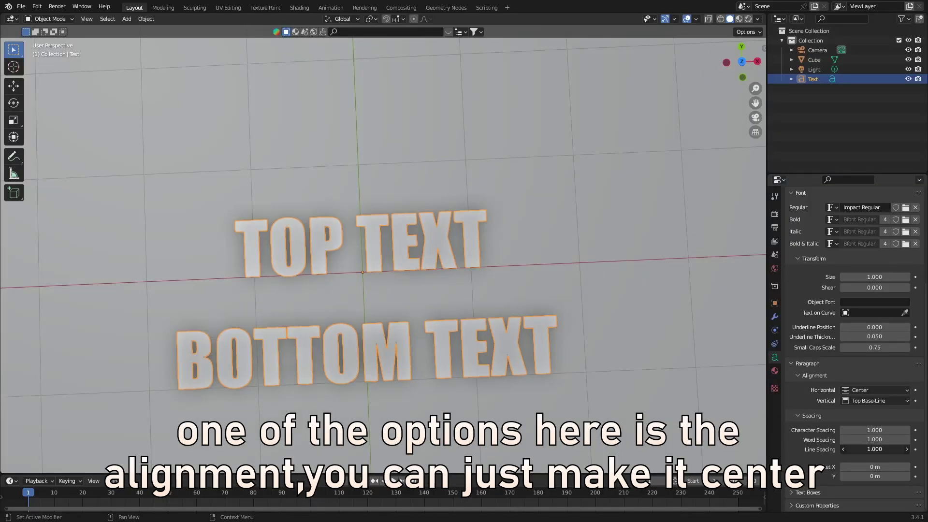
pyautogui.moveTo(875, 450)
pyautogui.mouseDown()
pyautogui.moveTo(856, 450)
pyautogui.moveTo(876, 430)
pyautogui.moveTo(865, 439)
pyautogui.mouseUp()
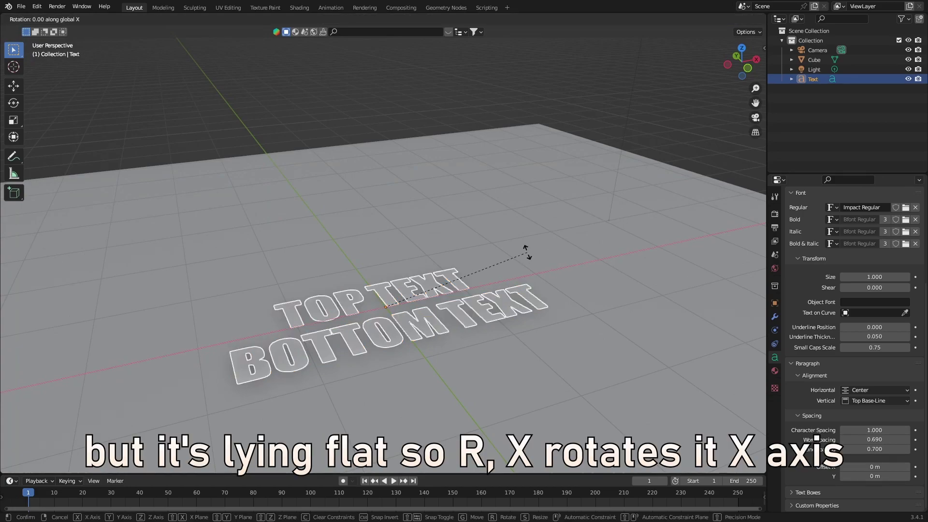
# Stand the text upright by rotating it 90 degrees about X, and raise it about 0.71 m along Z onto the floor.
pyautogui.write('90')
pyautogui.press('Return')
pyautogui.press('g')
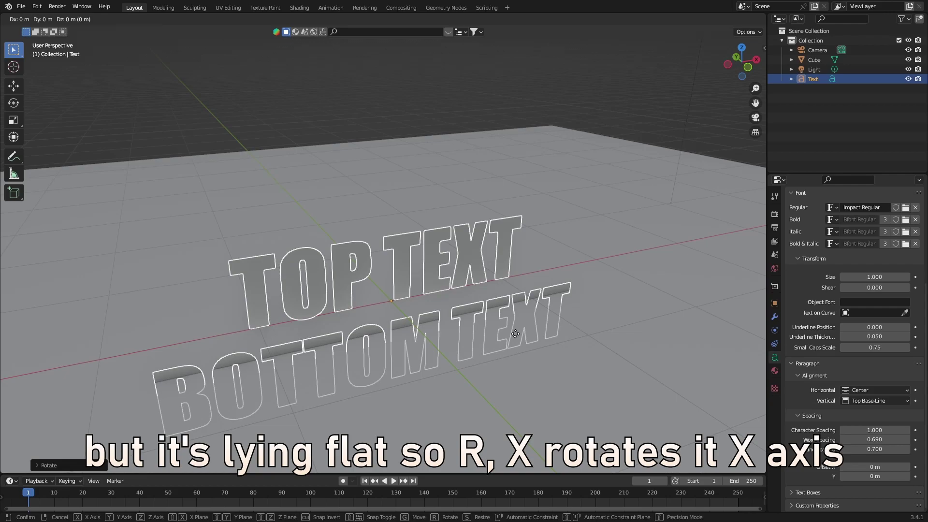
pyautogui.press('z')
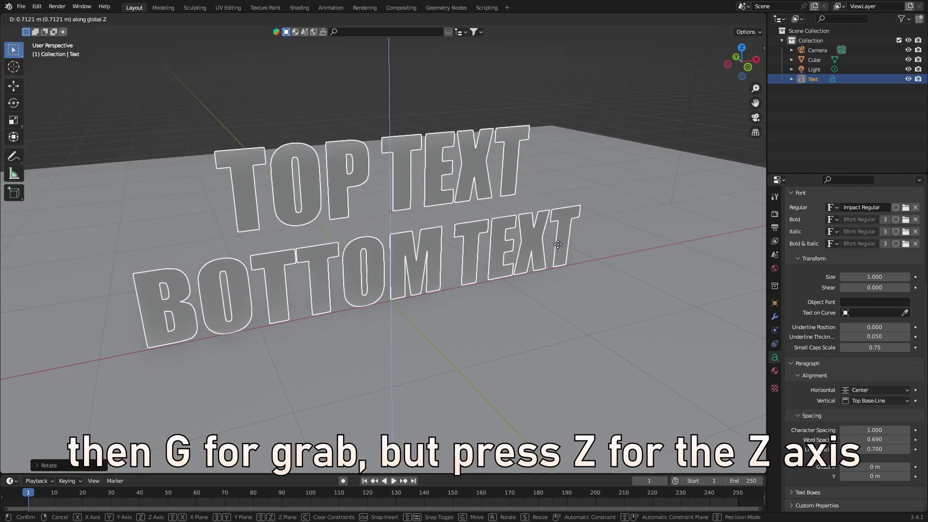
pyautogui.click(558, 245)
# Give the text depth by setting its extrusion to 0.14 m.
pyautogui.moveTo(566, 253); pyautogui.dragTo(580, 229, button='middle')
pyautogui.scroll(10, 847, 327)
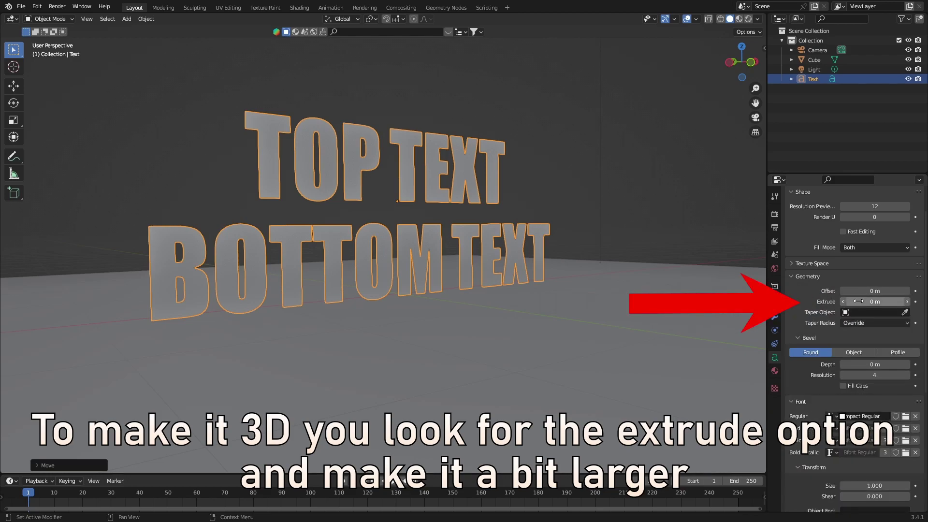
pyautogui.moveTo(875, 301); pyautogui.dragTo(888, 302)
# Align the camera to a low, angled view of the extruded text.
pyautogui.moveTo(441, 260); pyautogui.dragTo(27, 263, button='middle')
pyautogui.moveTo(360, 266); pyautogui.dragTo(397, 243, button='middle')
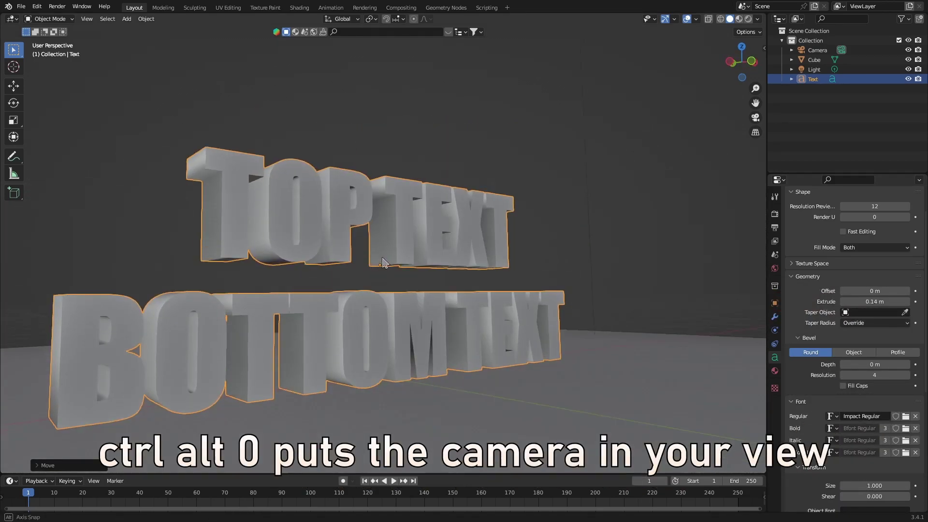
pyautogui.press('ctrl+alt+KP_0')
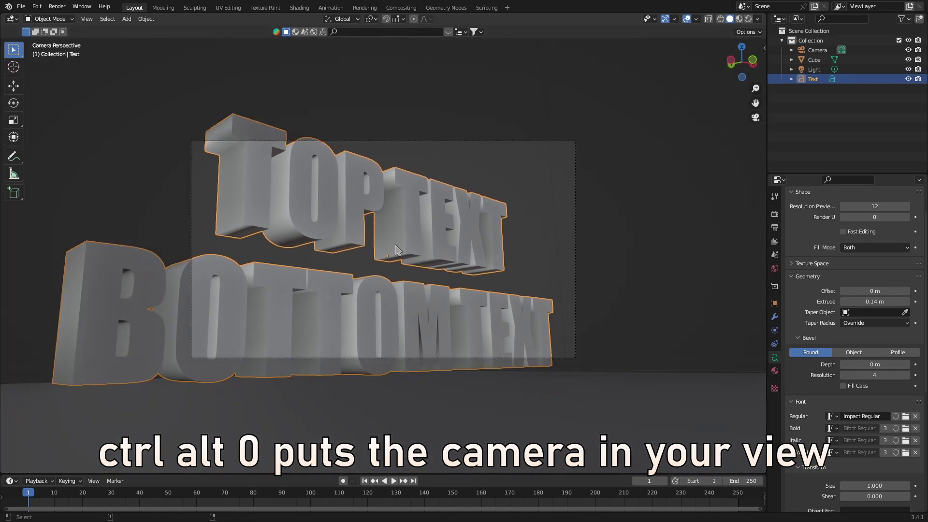
# Select the camera and lock it to the view so that navigating moves it.
pyautogui.click(575, 238)
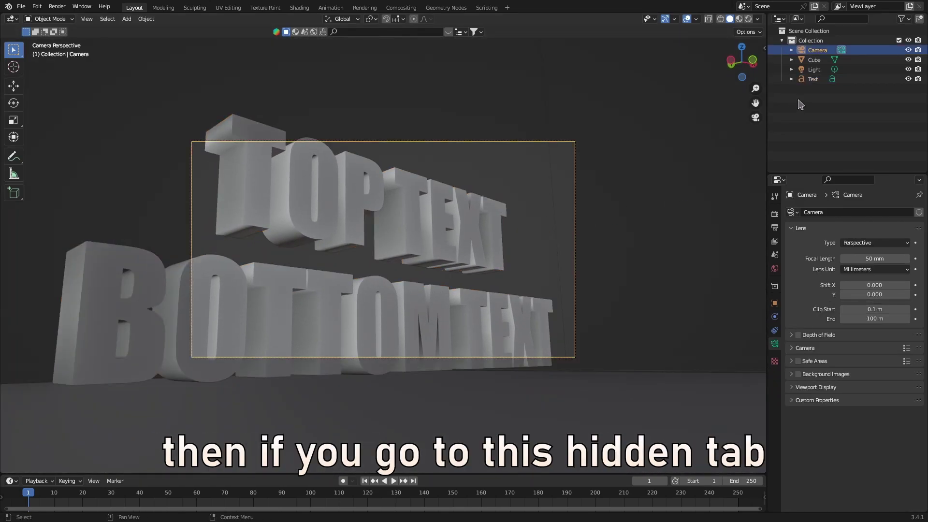
pyautogui.click(767, 49)
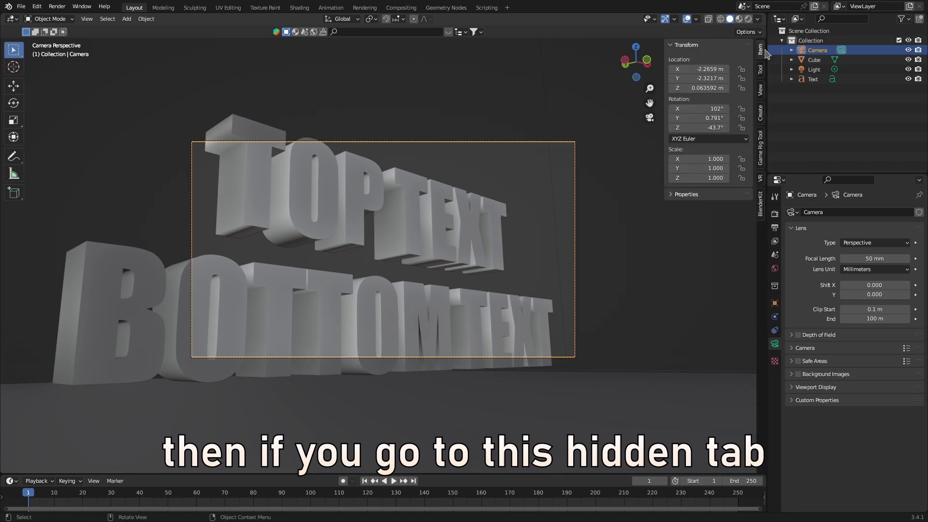
pyautogui.click(761, 92)
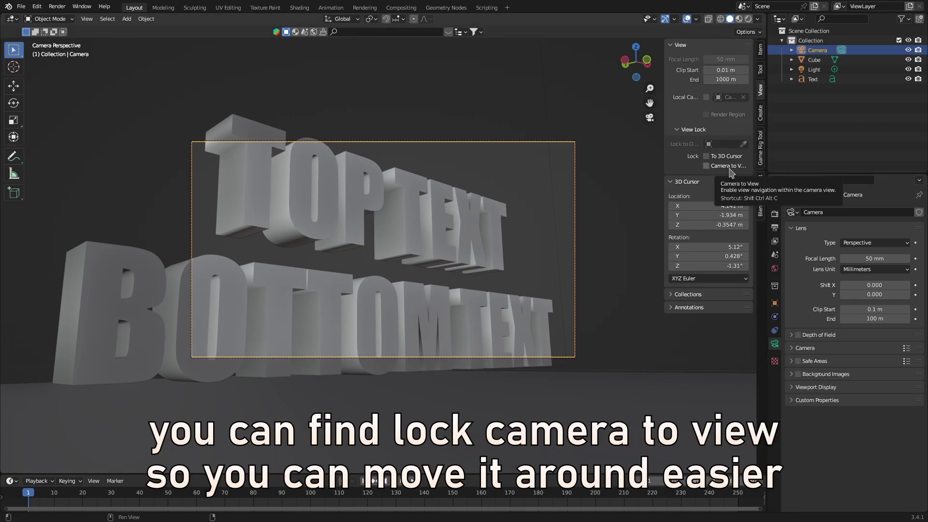
pyautogui.click(707, 166)
# Set the camera's focal length to 31 mm and reposition it so both text lines fit inside the frame.
pyautogui.moveTo(453, 205); pyautogui.dragTo(487, 252, button='middle')
pyautogui.moveTo(876, 258); pyautogui.dragTo(843, 258)
pyautogui.scroll(5, 498, 275)
pyautogui.moveTo(498, 276); pyautogui.dragTo(517, 300, button='middle')
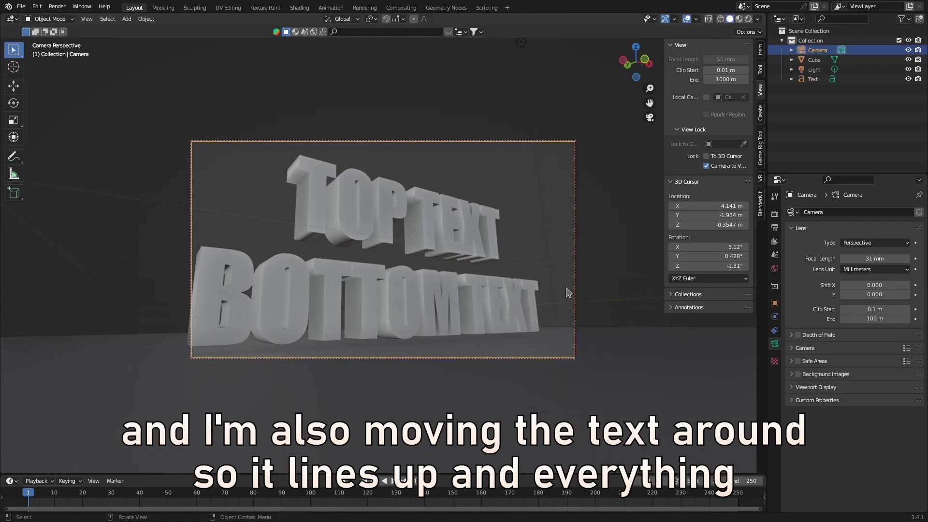
pyautogui.moveTo(568, 292); pyautogui.dragTo(524, 301, button='middle')
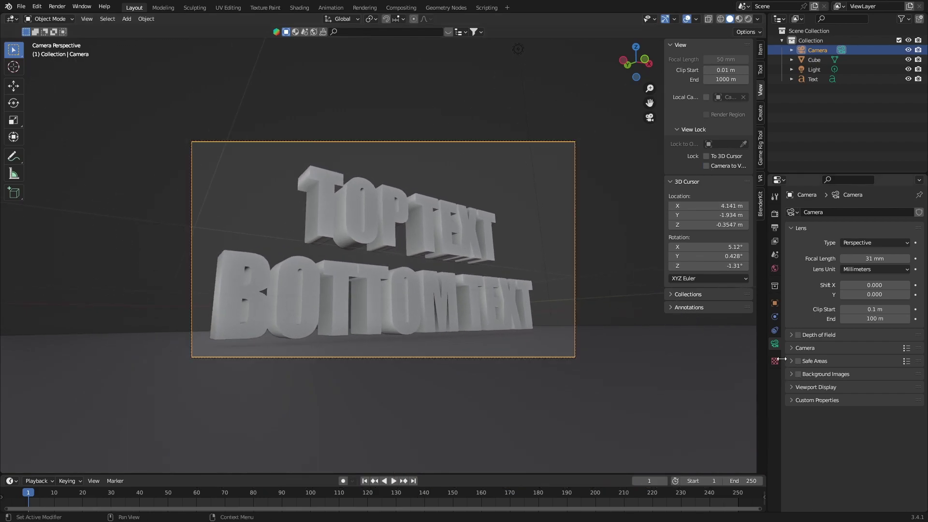
# Scale the floor slab up horizontally, leaving its thickness as is, and return to the camera view.
pyautogui.click(657, 345)
pyautogui.press('s')
pyautogui.hotkey('shift', 'z')
pyautogui.click(657, 327)
pyautogui.press('KP_0')
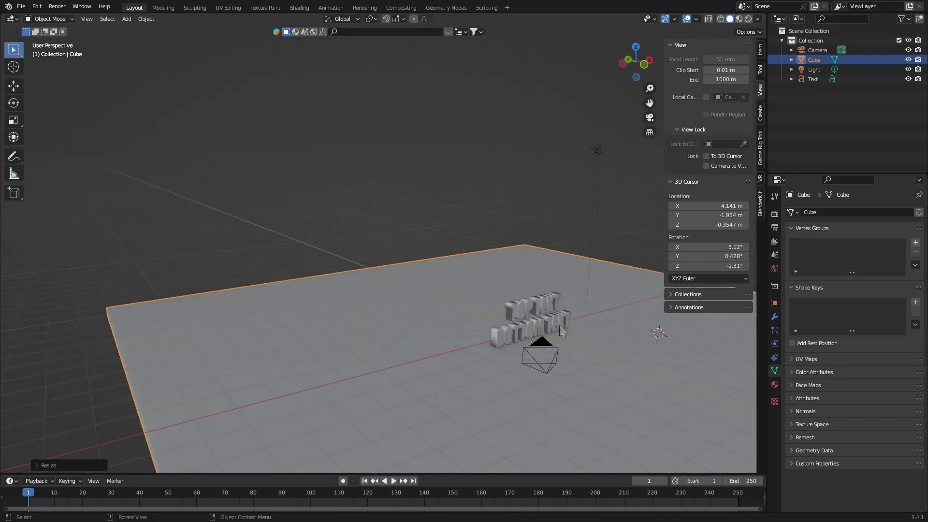
pyautogui.press('KP_0')
pyautogui.keyDown('shift'); pyautogui.moveTo(349, 238); pyautogui.dragTo(292, 220, button='middle'); pyautogui.keyUp('shift')
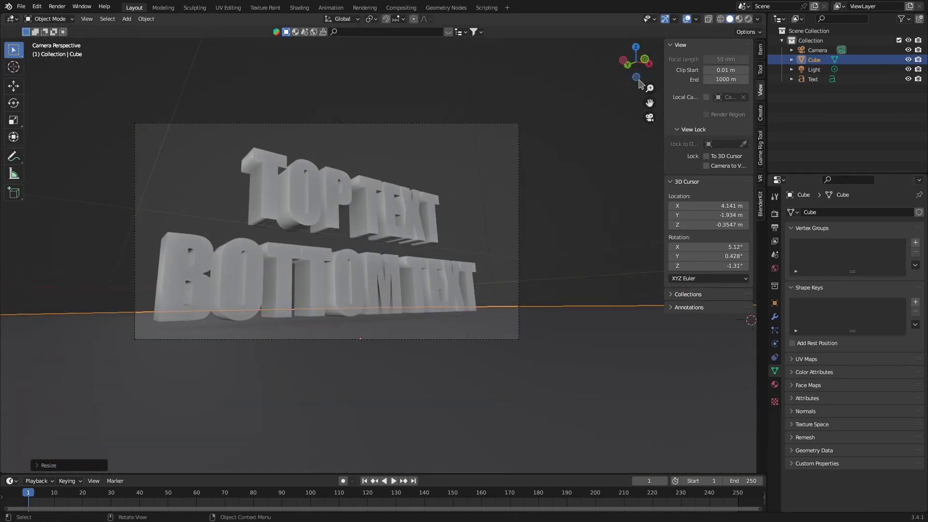
# Preview the scene in rendered shading and set the render engine to Cycles with a device other than CPU.
pyautogui.click(748, 18)
pyautogui.click(775, 214)
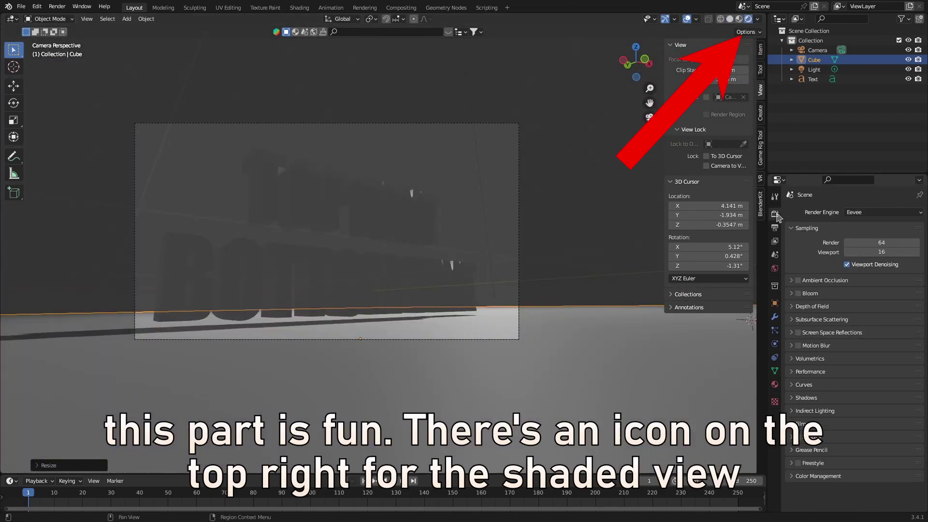
pyautogui.click(859, 213)
pyautogui.click(867, 245)
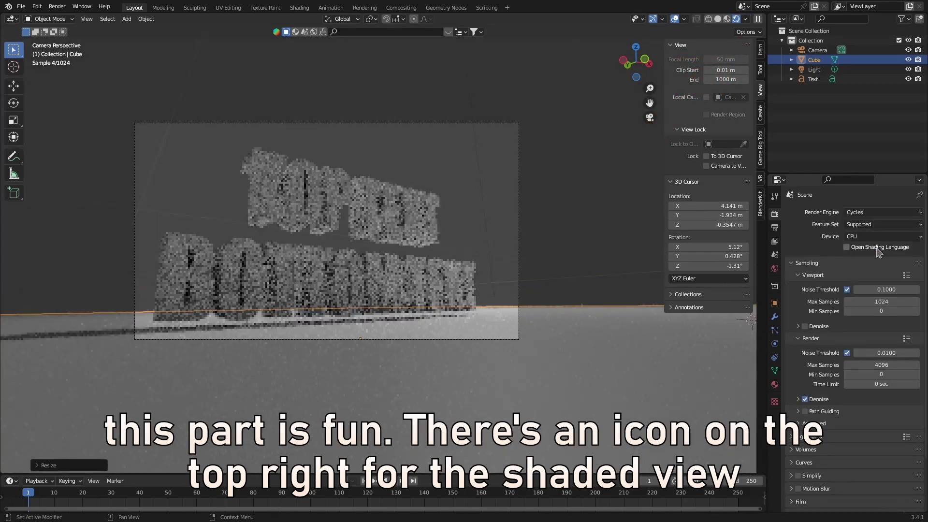
pyautogui.click(885, 236)
pyautogui.click(893, 259)
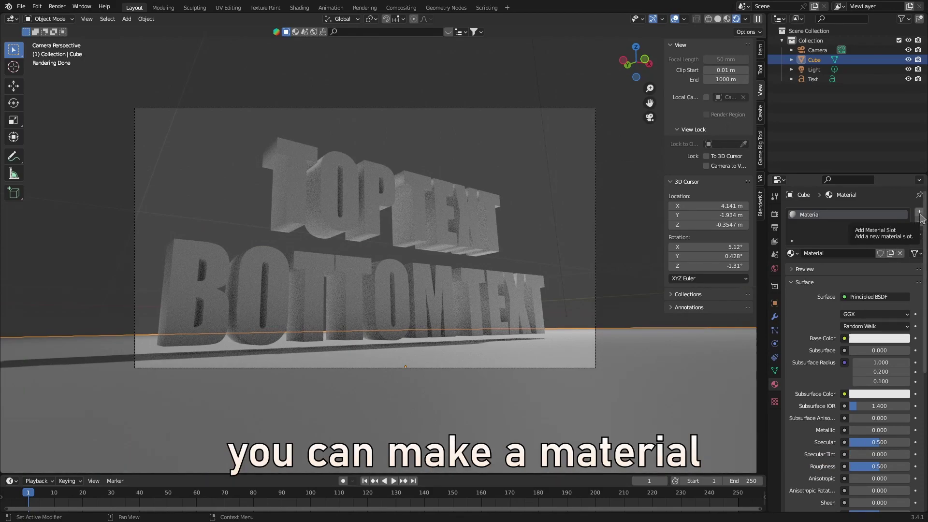
# Adjust the base color of the floor's material.
pyautogui.click(886, 339)
pyautogui.moveTo(868, 234); pyautogui.dragTo(825, 247)
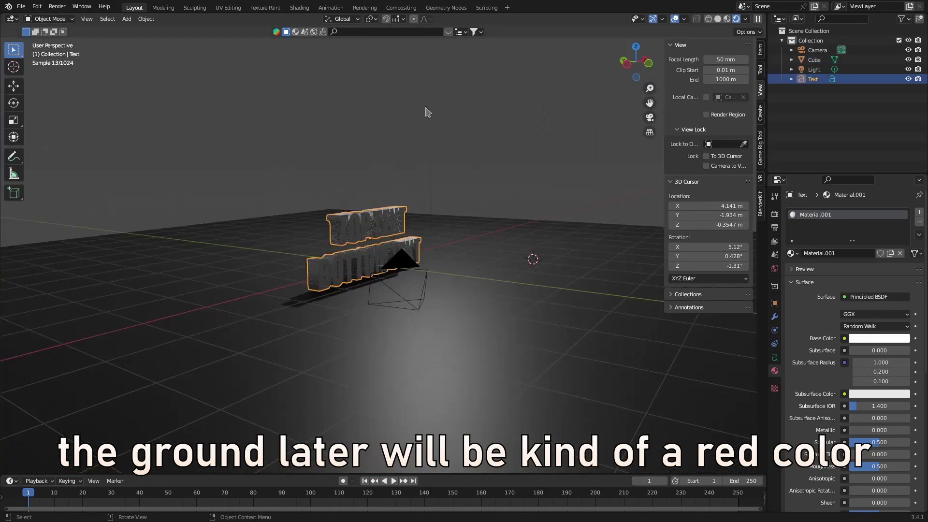
# Move the point light towards the middle so it lights the front of the lettering, and return to the camera view.
pyautogui.moveTo(425, 115); pyautogui.dragTo(515, 120, button='middle')
pyautogui.click(425, 77)
pyautogui.press('g')
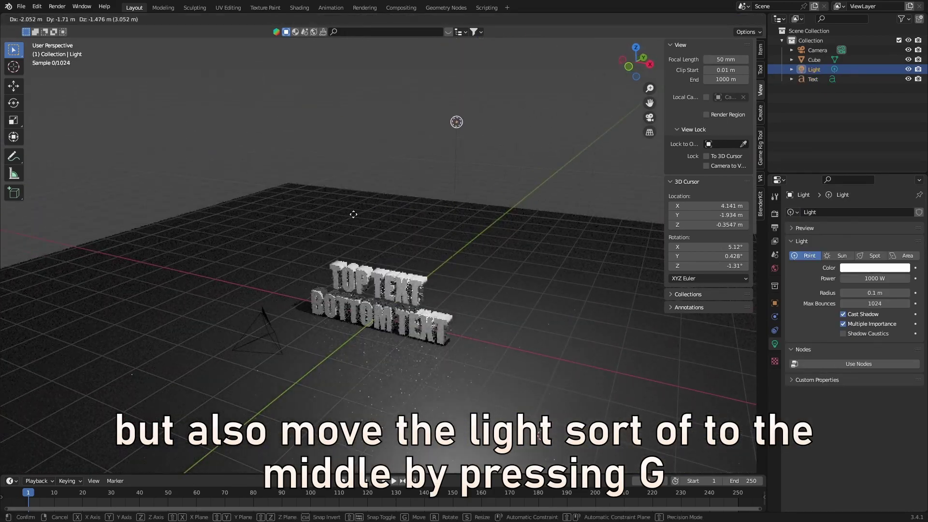
pyautogui.click(301, 242)
pyautogui.press('KP_0')
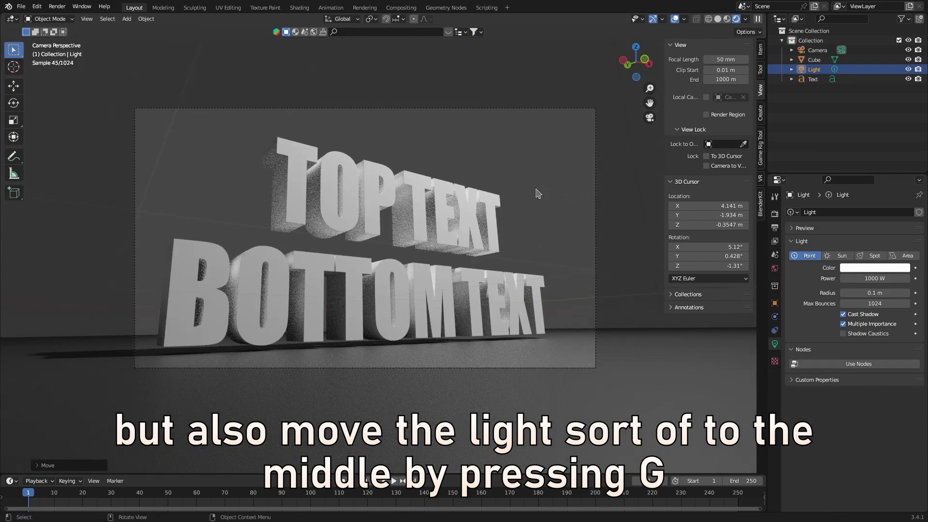
# Set the text material's metallic value to 1.000 and lower its roughness.
pyautogui.click(483, 296)
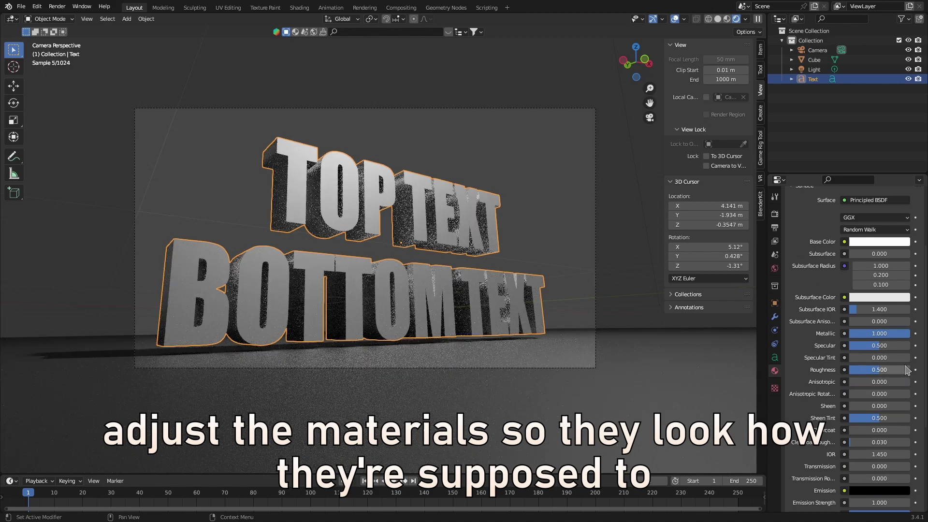
pyautogui.moveTo(910, 371); pyautogui.dragTo(884, 372)
# Set the world background's strength to 0 so no environment light remains.
pyautogui.click(775, 269)
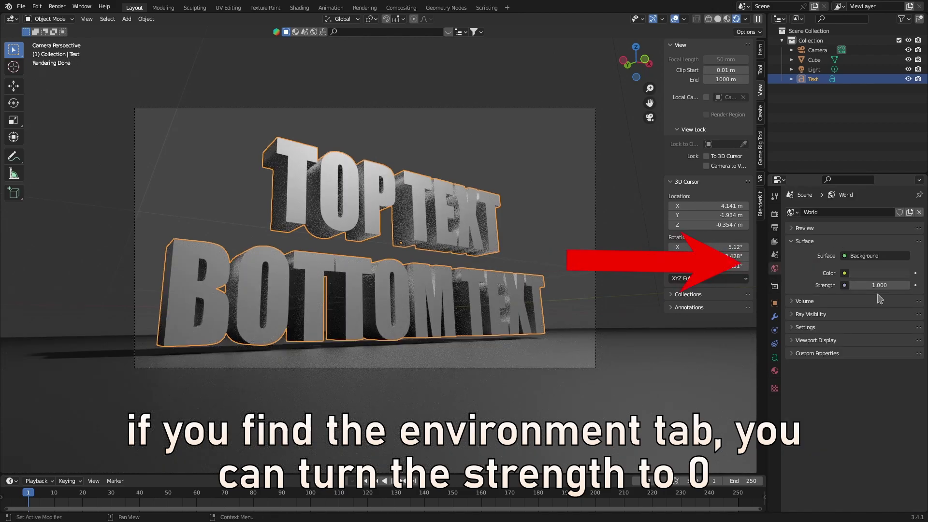
pyautogui.moveTo(876, 285); pyautogui.dragTo(856, 285)
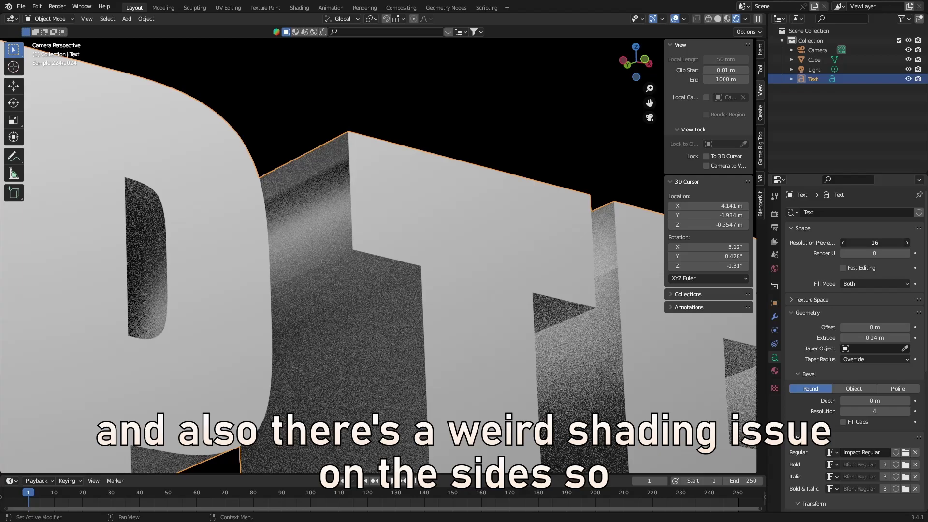
# Convert the text object to a mesh and apply Shade Auto Smooth to it.
pyautogui.scroll(-6, 461, 169)
pyautogui.rightClick(410, 198)
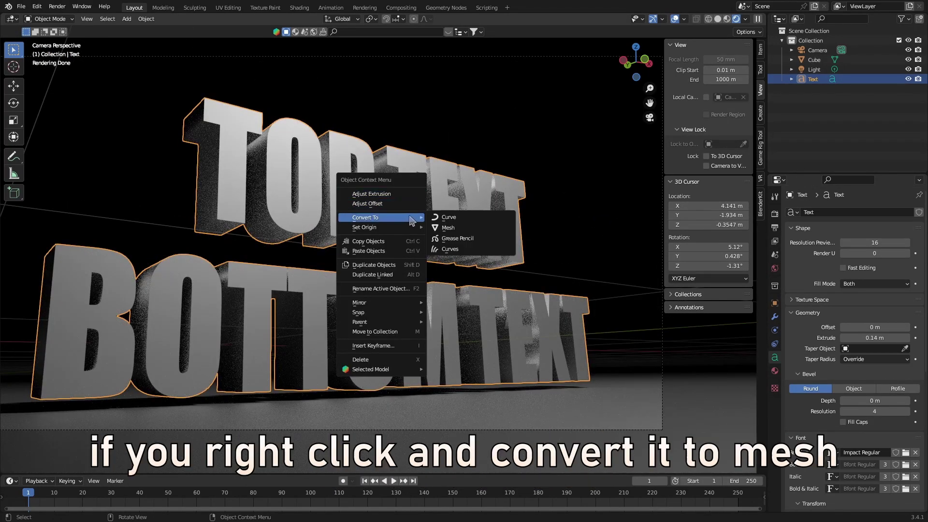
pyautogui.click(445, 228)
pyautogui.scroll(5, 442, 232)
pyautogui.rightClick(441, 235)
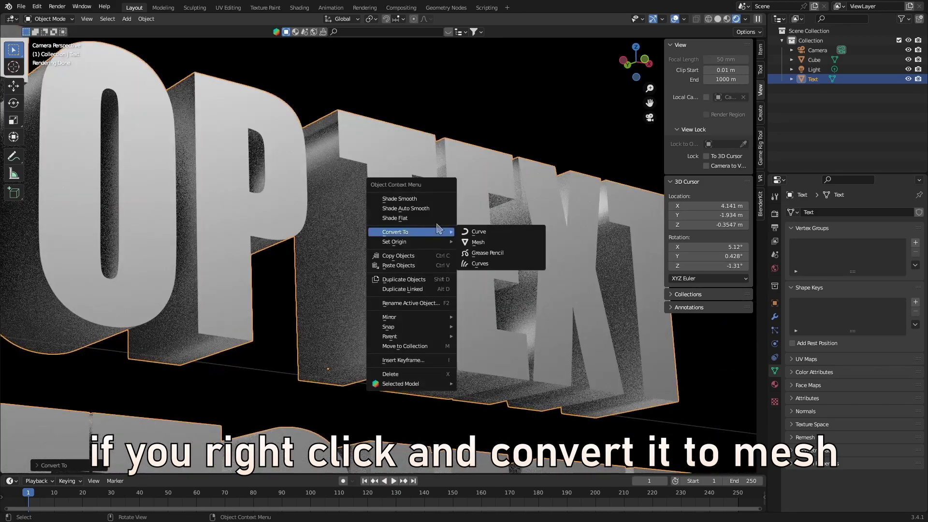
pyautogui.click(432, 208)
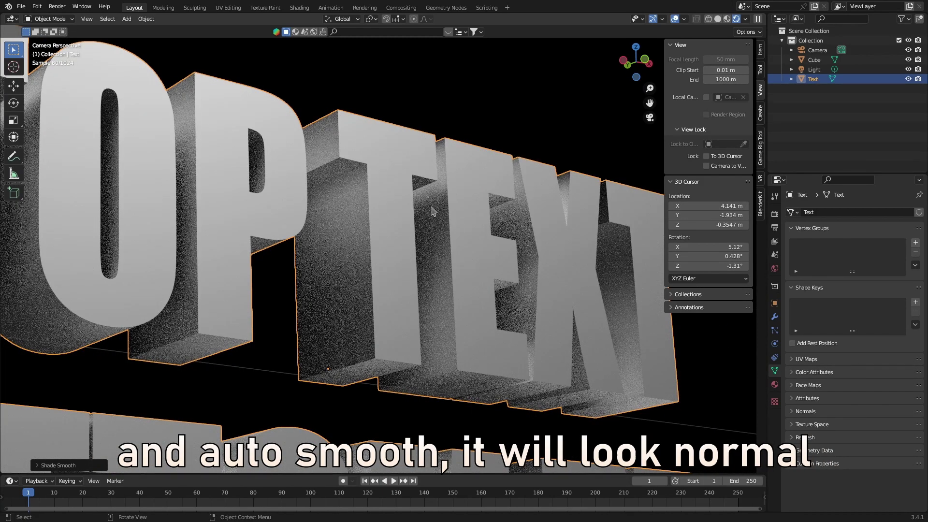
pyautogui.scroll(3, 322, 143)
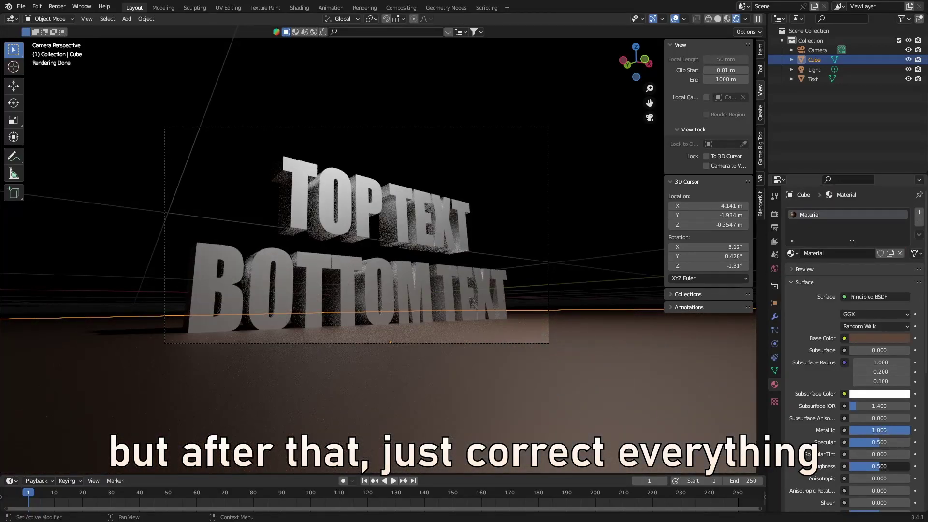
# Set the floor material's roughness to 0.374 and change its base color to a darker reddish brown.
pyautogui.moveTo(870, 466); pyautogui.dragTo(872, 466)
pyautogui.click(879, 338)
pyautogui.moveTo(860, 231); pyautogui.dragTo(869, 235)
pyautogui.moveTo(829, 266); pyautogui.dragTo(827, 266)
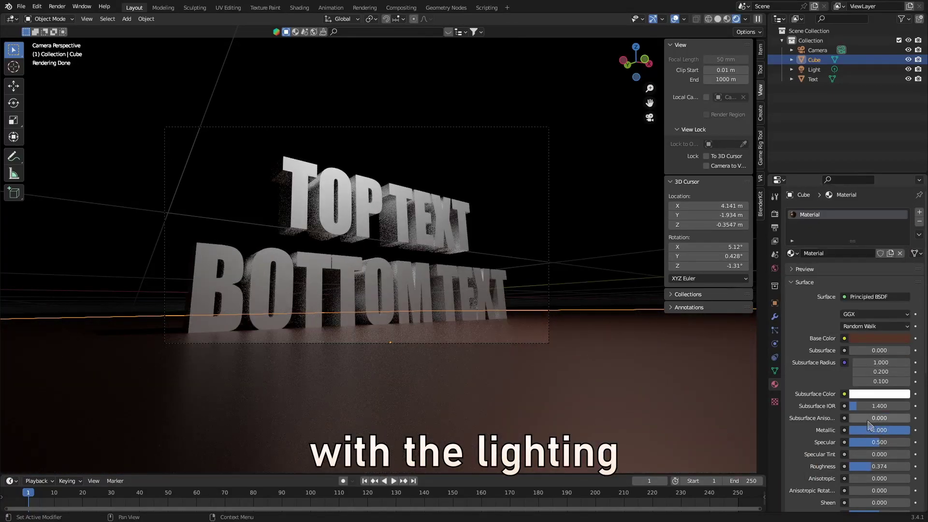
# With overlays temporarily hidden, set the floor material's specular and specular tint to 1.000 and its roughness to 0.287.
pyautogui.click(675, 19)
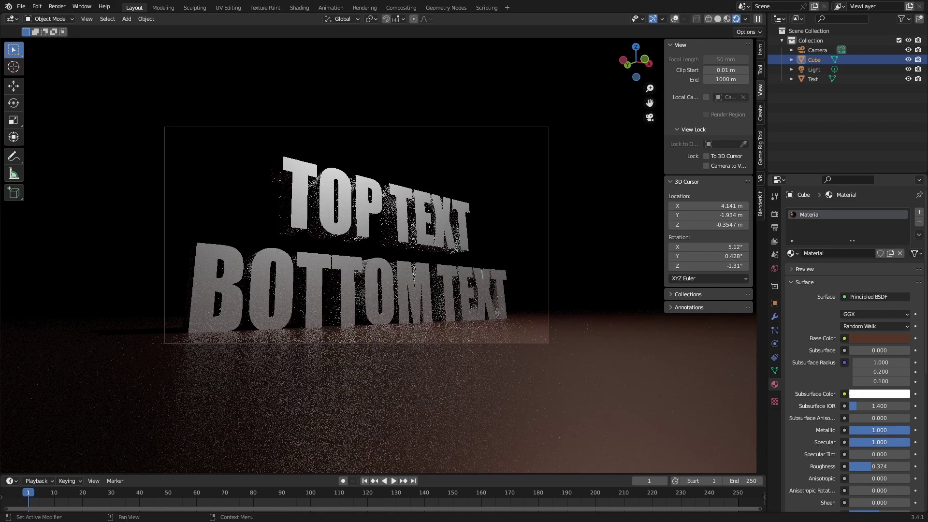
pyautogui.moveTo(885, 442); pyautogui.dragTo(897, 466)
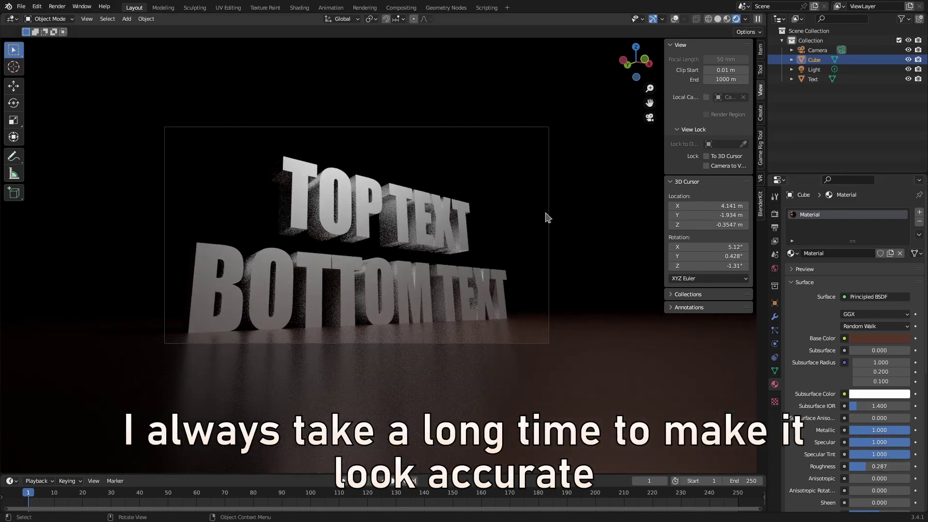
pyautogui.click(675, 19)
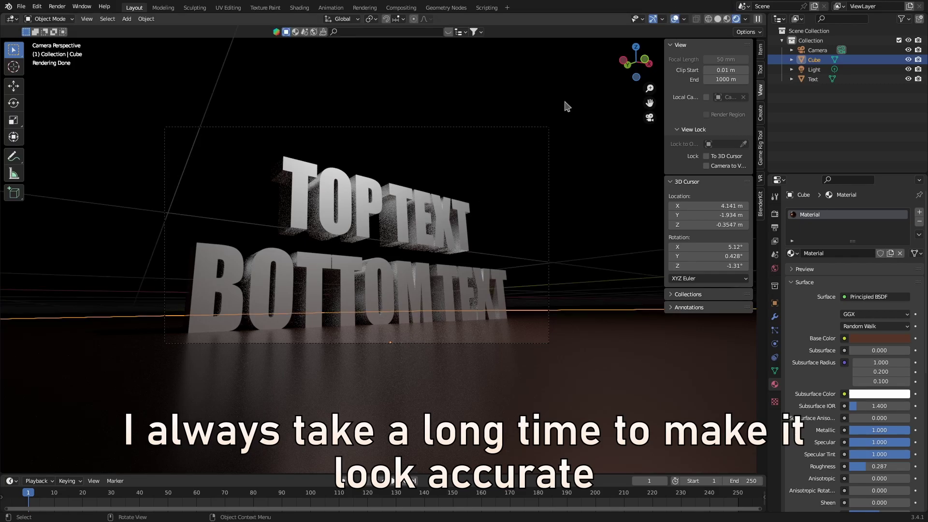
# Reposition the point light, set its radius to 0 m and power to 548.8 W, and return to the camera view.
pyautogui.scroll(-4, 544, 159)
pyautogui.moveTo(564, 108); pyautogui.dragTo(534, 232, button='middle')
pyautogui.click(515, 336)
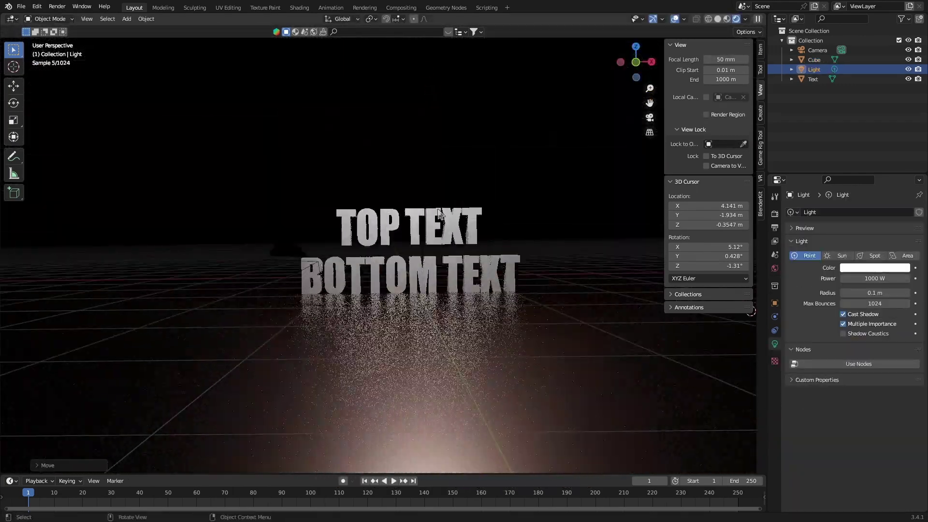
pyautogui.moveTo(875, 293); pyautogui.dragTo(852, 279)
pyautogui.moveTo(473, 241); pyautogui.dragTo(410, 276, button='middle')
pyautogui.scroll(-5, 411, 276)
pyautogui.press('KP_0')
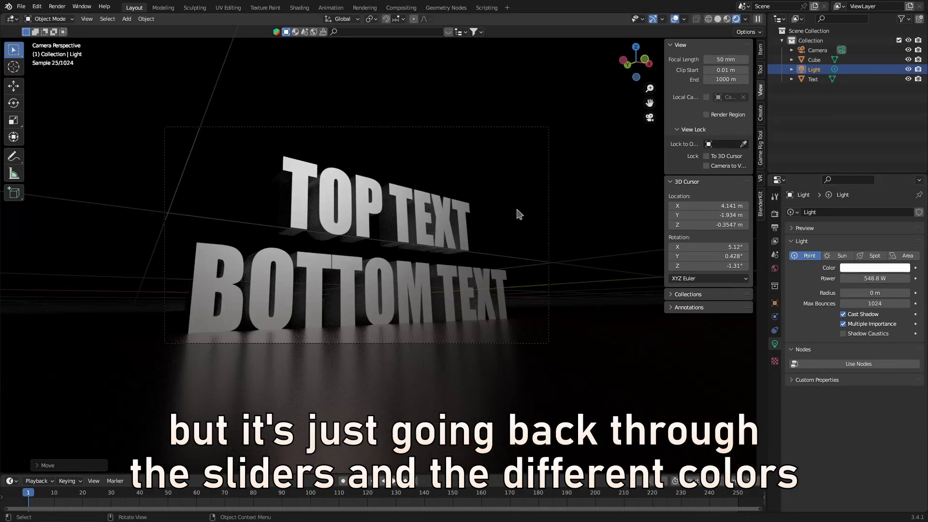
# Move the point light along the global Y axis while checking its effect in the camera view.
pyautogui.press('g')
pyautogui.press('x')
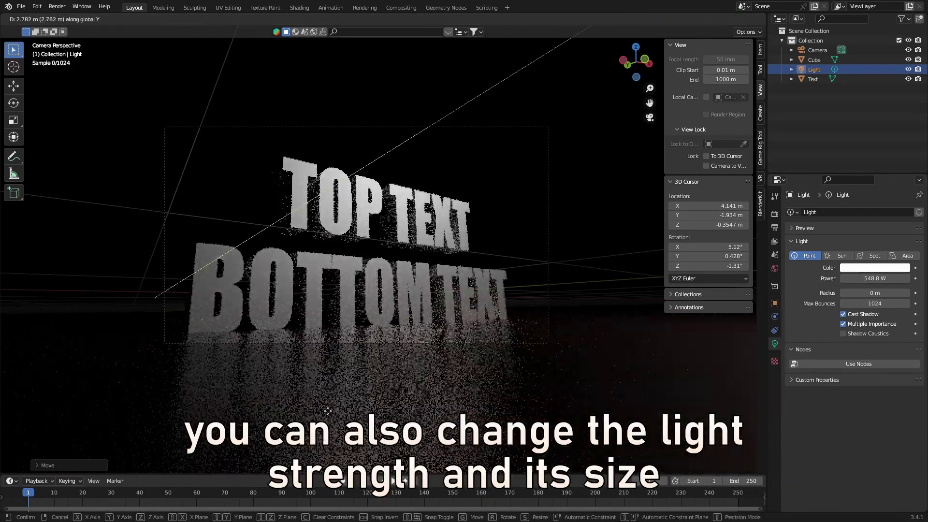
pyautogui.click(473, 379)
# Set the text material's roughness to 0.406.
pyautogui.click(501, 299)
pyautogui.moveTo(880, 467); pyautogui.dragTo(871, 466)
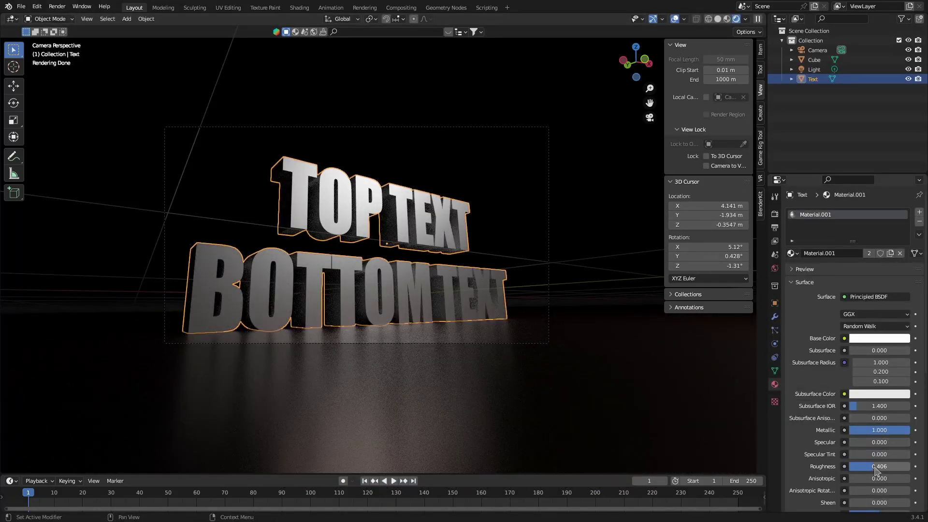
# Brighten the floor material's base color to a light salmon orange.
pyautogui.click(628, 387)
pyautogui.click(879, 338)
pyautogui.moveTo(855, 242); pyautogui.dragTo(860, 207)
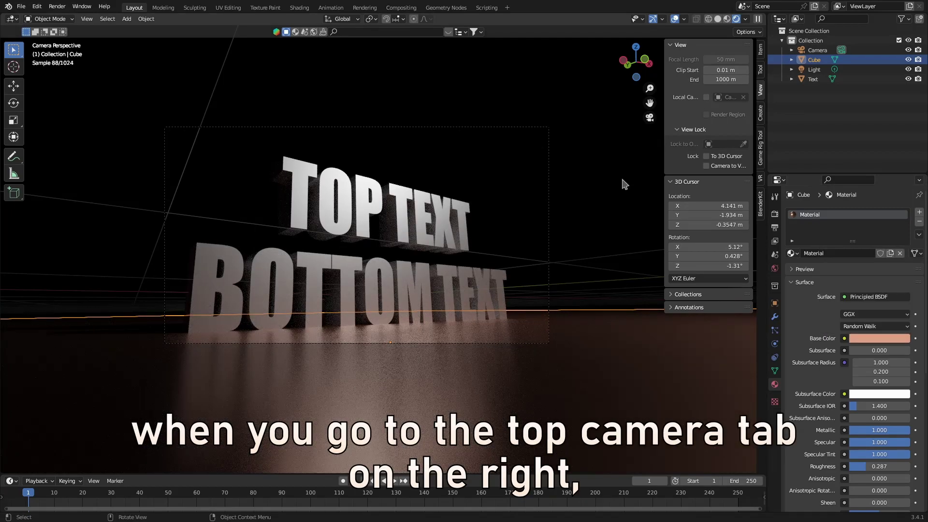
# Set the final render's sampling time limit to 10 seconds.
pyautogui.click(775, 213)
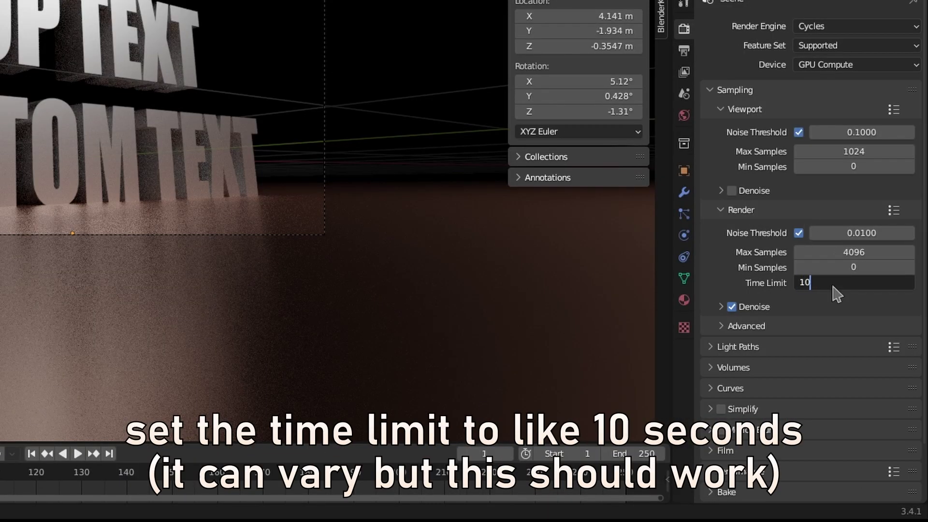
pyautogui.press('Return')
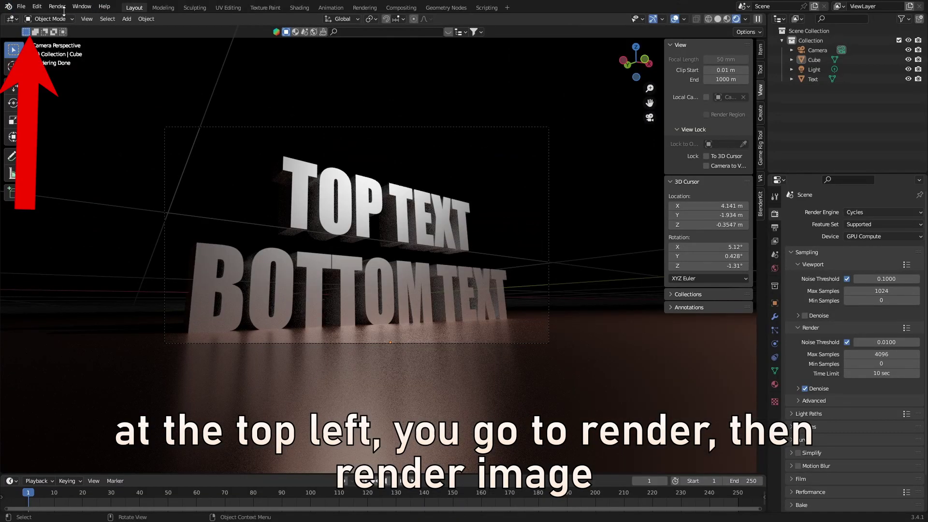
# Render the scene as a still image.
pyautogui.click(57, 6)
pyautogui.click(63, 21)
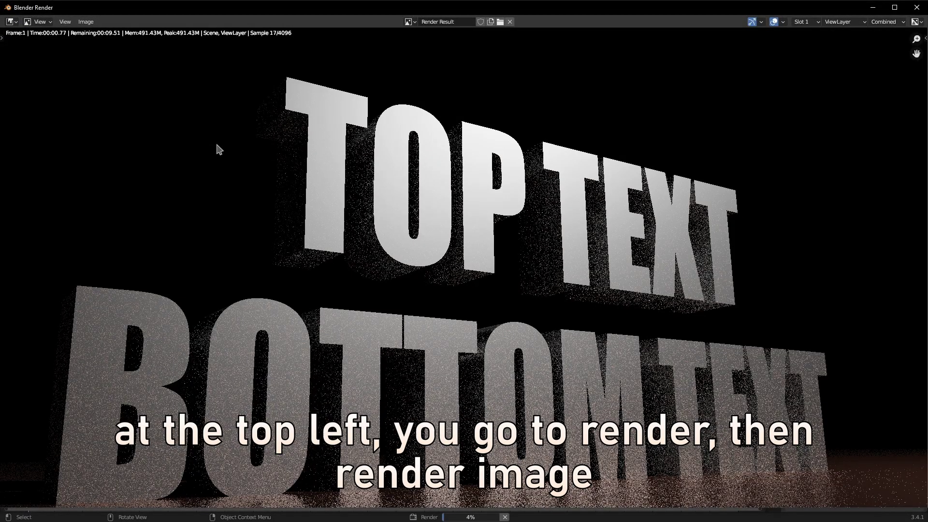
pyautogui.moveTo(285, 175); pyautogui.dragTo(288, 151, button='middle')
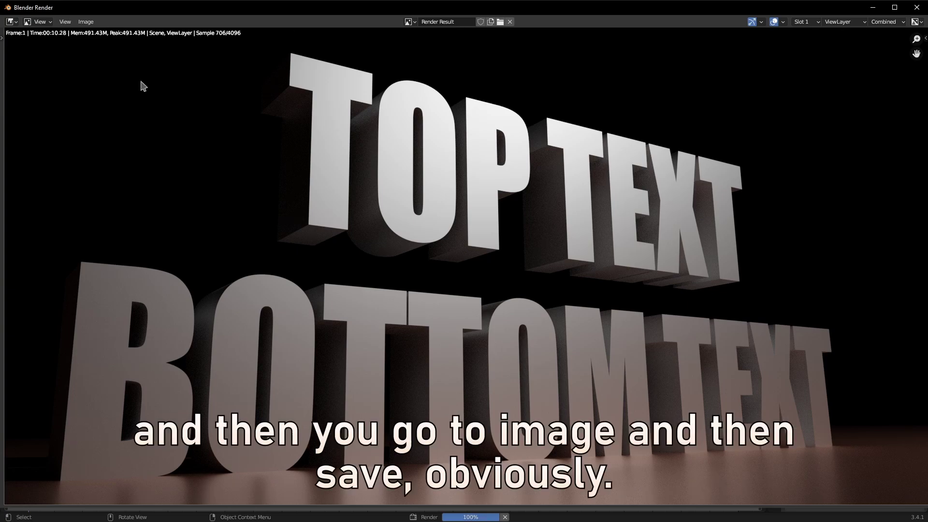
# Save the finished render as an image file.
pyautogui.moveTo(141, 78); pyautogui.dragTo(131, 79, button='middle')
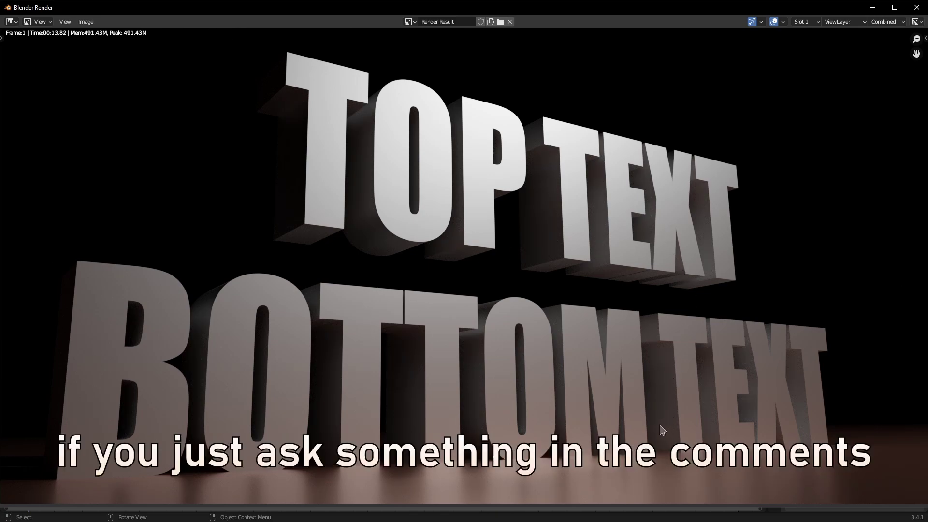
pyautogui.scroll(-3, 445, 379)
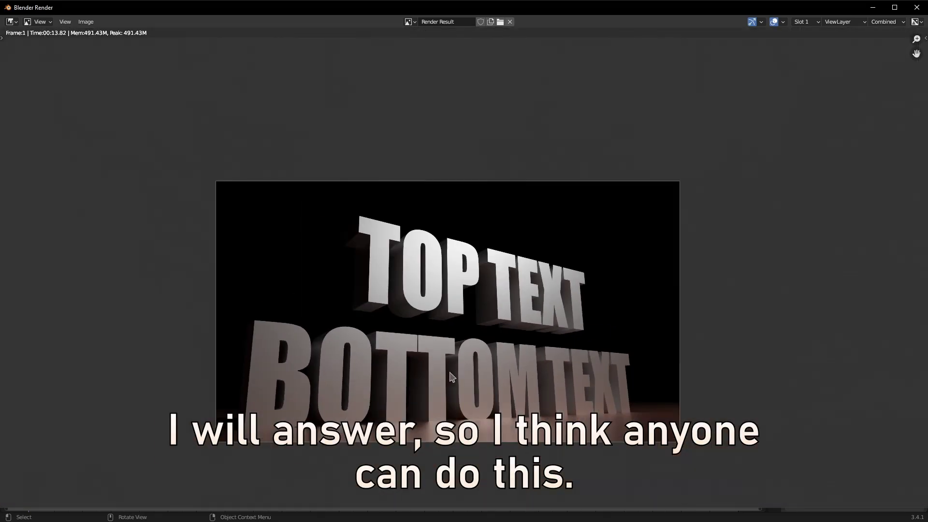
pyautogui.click(86, 22)
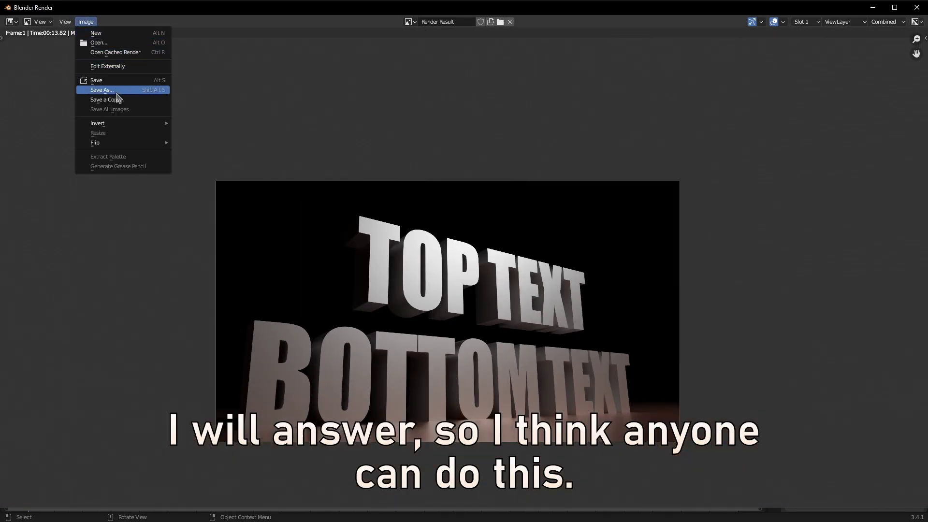